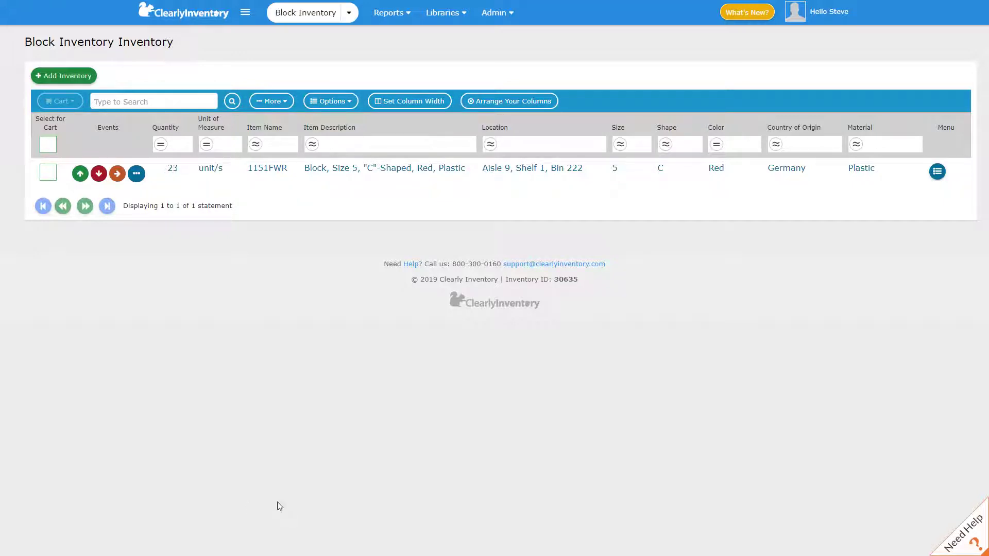
# Step: Go to Admin > Circumstance Fields and start a new circumstance named 'P.O. #'
pyautogui.click(494, 13)
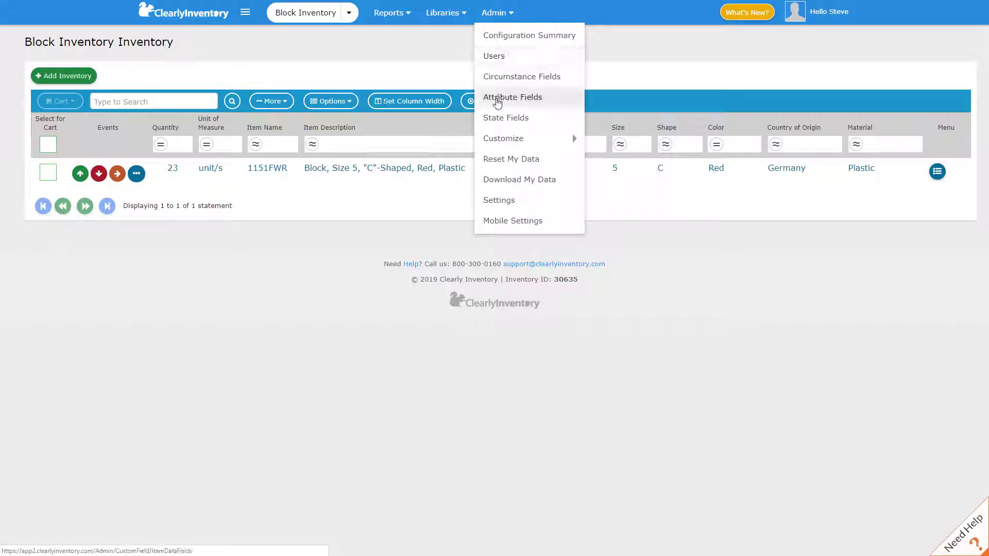
pyautogui.click(491, 82)
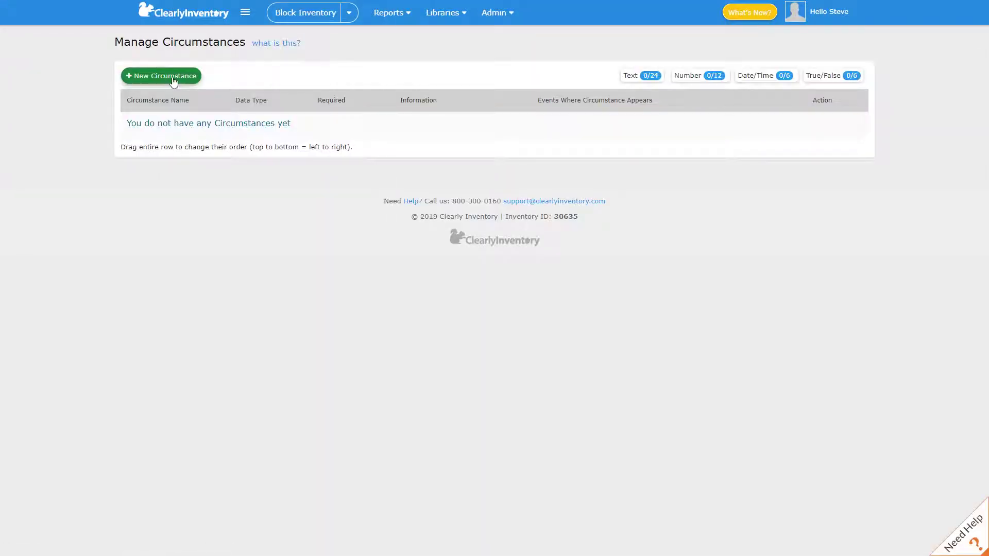
pyautogui.click(173, 78)
pyautogui.write('P')
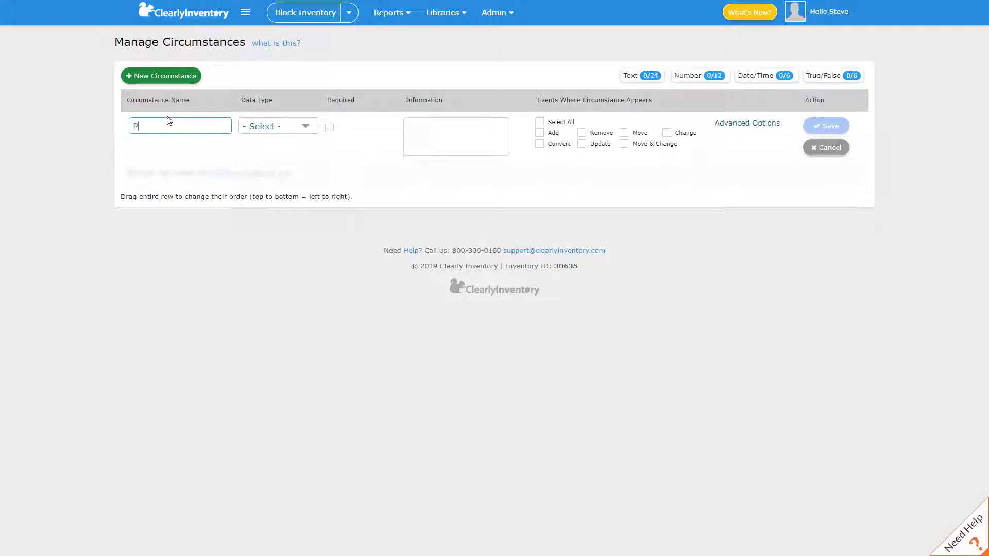
pyautogui.write('.O. Rece')
pyautogui.press('BackSpace')
pyautogui.press('BackSpace')
pyautogui.press('BackSpace')
pyautogui.press('BackSpace')
pyautogui.write('#')
# Step: Make P.O. # a Text field with help text 'Enter the PO Number in this field.', shown on Add
pyautogui.click(274, 126)
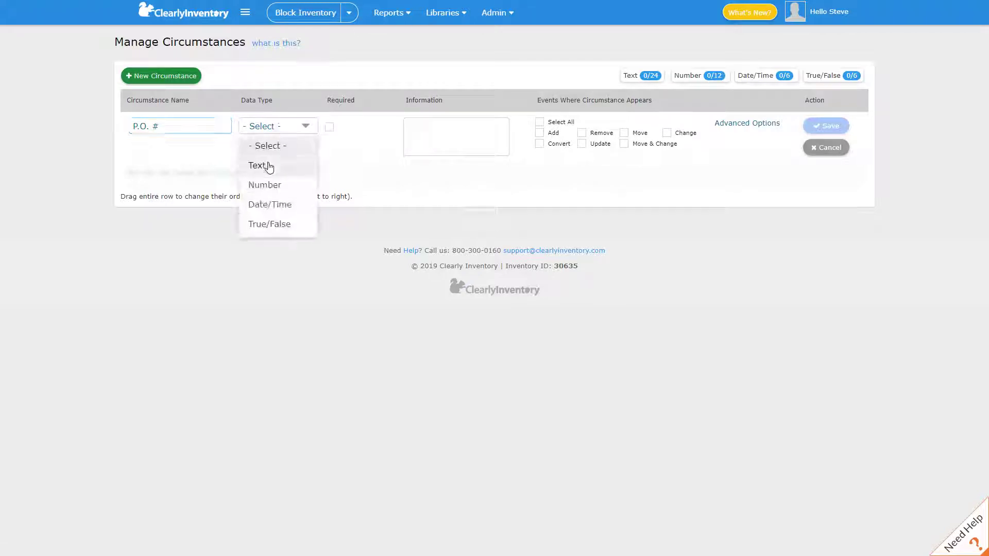
pyautogui.click(266, 166)
pyautogui.click(489, 135)
pyautogui.write('E')
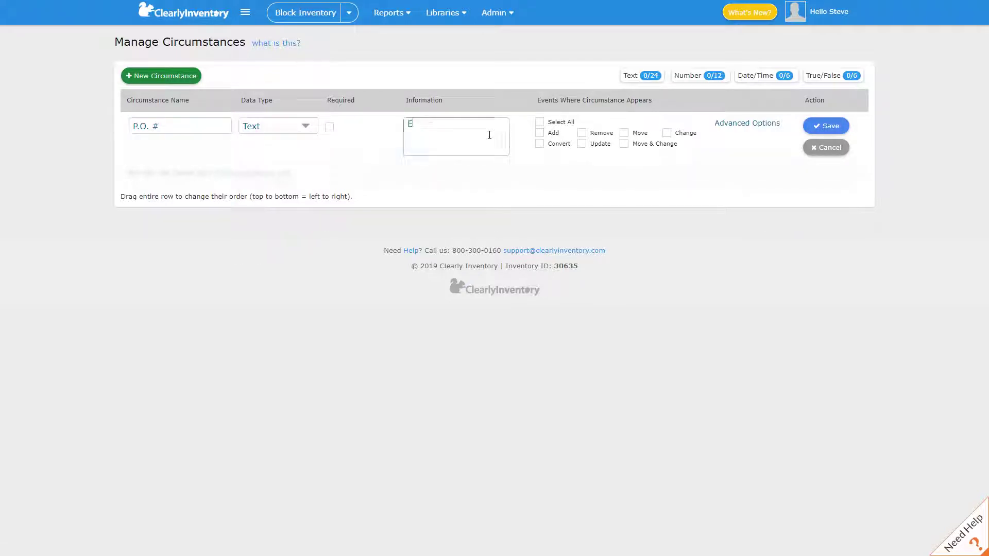
pyautogui.write('nter the PO N')
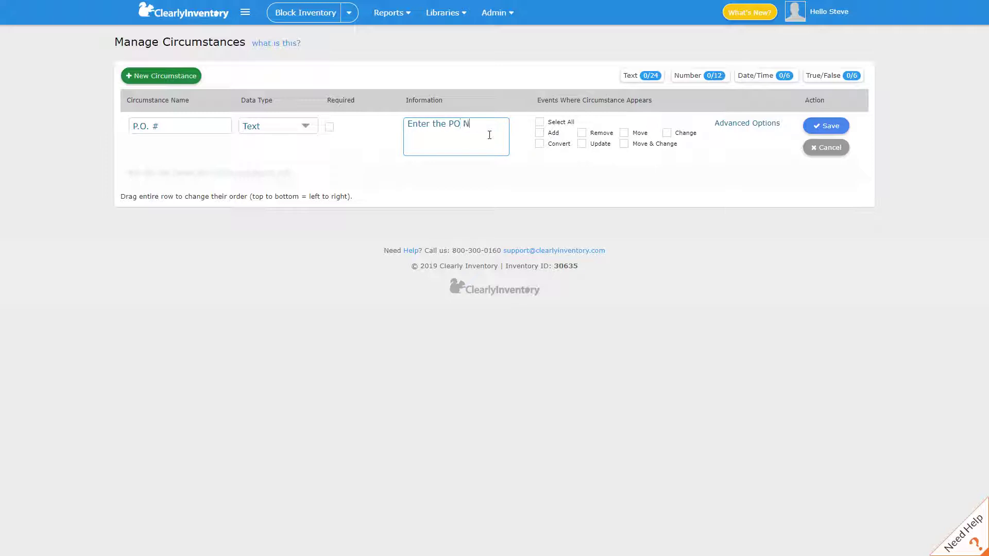
pyautogui.write('umber in this field.')
pyautogui.click(541, 136)
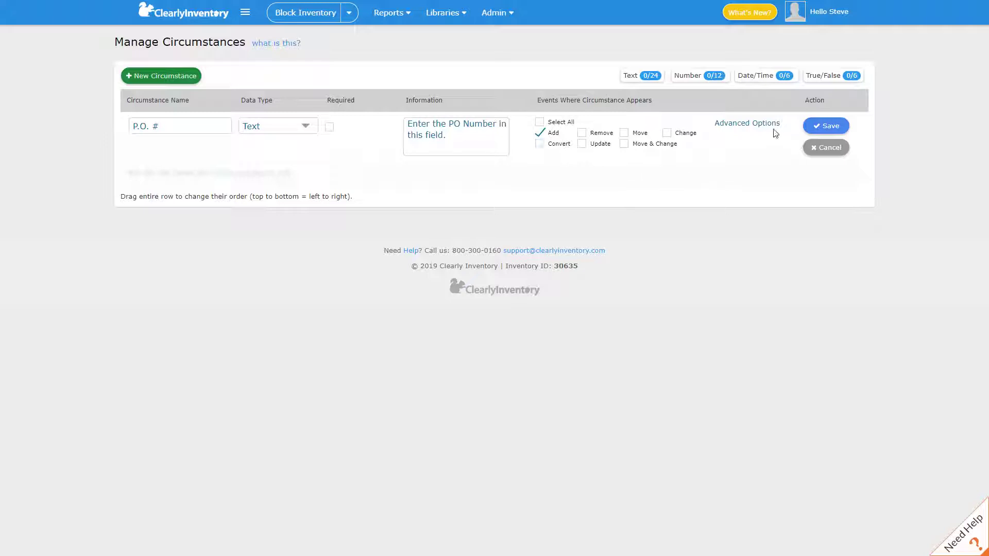
# Step: Save the P.O. # circumstance and start a new one named 'Carrier'
pyautogui.click(816, 130)
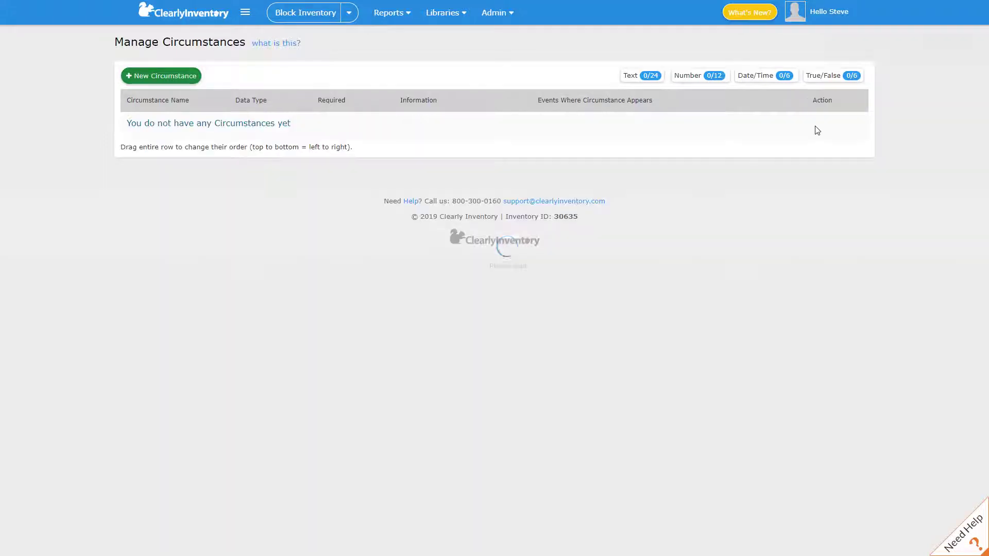
pyautogui.click(160, 77)
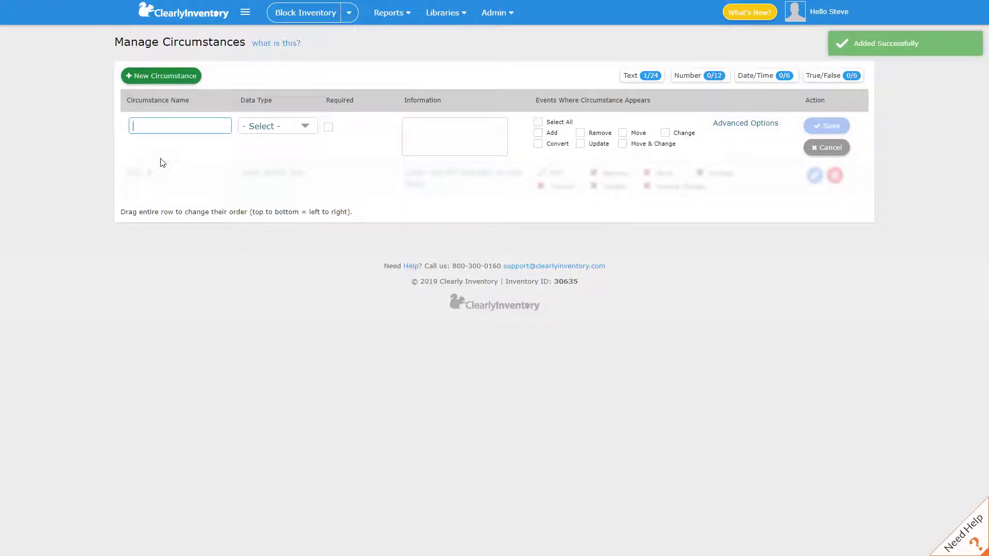
pyautogui.write('Carrier')
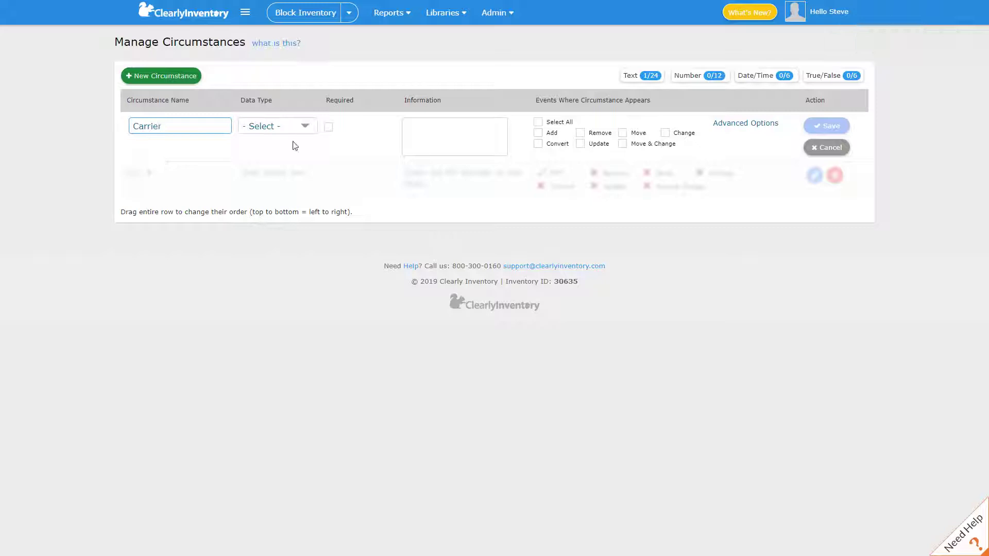
# Step: Make Carrier a Text field with help text 'Select the carrier in this field.' on Add, Remove and Move
pyautogui.click(291, 130)
pyautogui.click(276, 163)
pyautogui.click(449, 147)
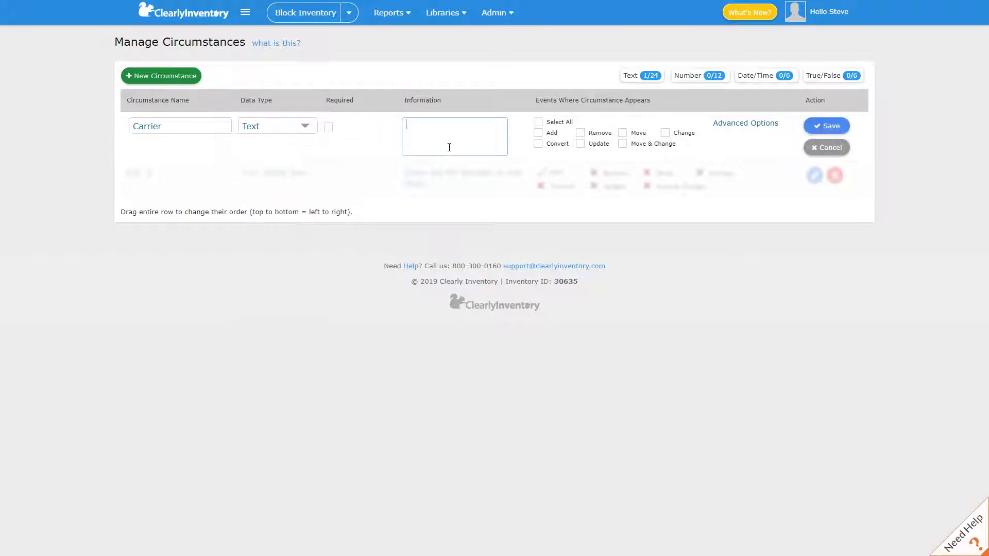
pyautogui.write('Select the ca')
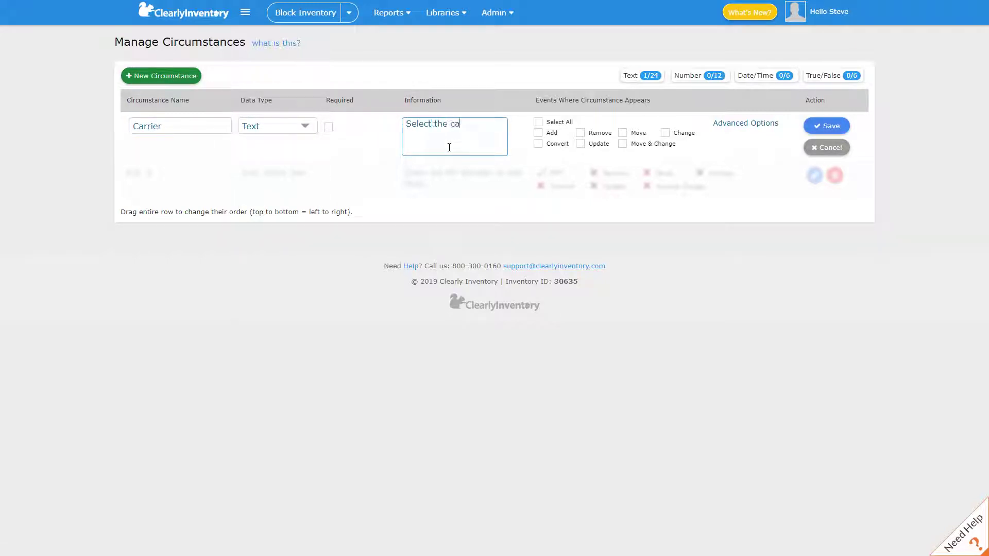
pyautogui.write('rrier in this field.')
pyautogui.click(539, 135)
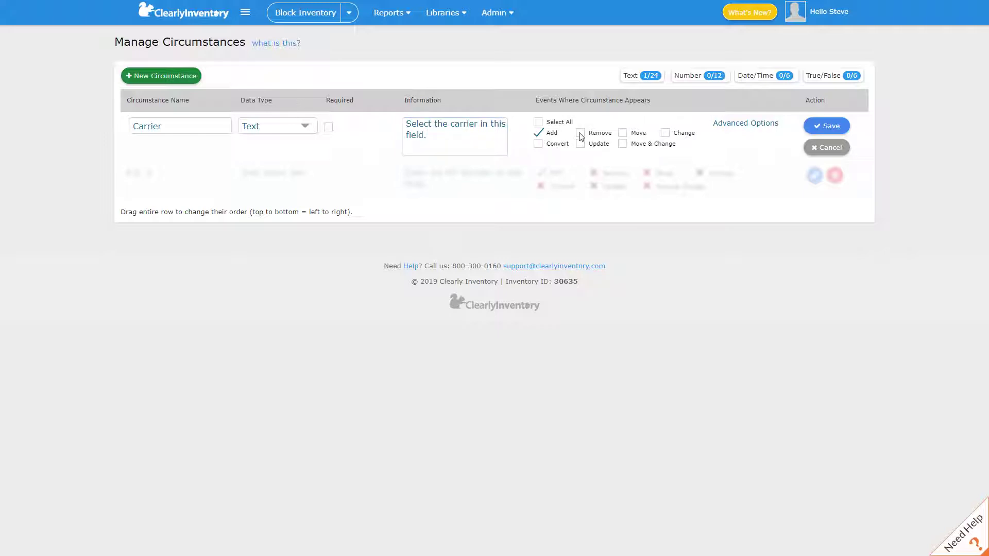
pyautogui.click(580, 135)
pyautogui.click(623, 134)
# Step: Set Carrier's advanced input type to Dropdown List with the pasted carrier values, and save
pyautogui.click(737, 129)
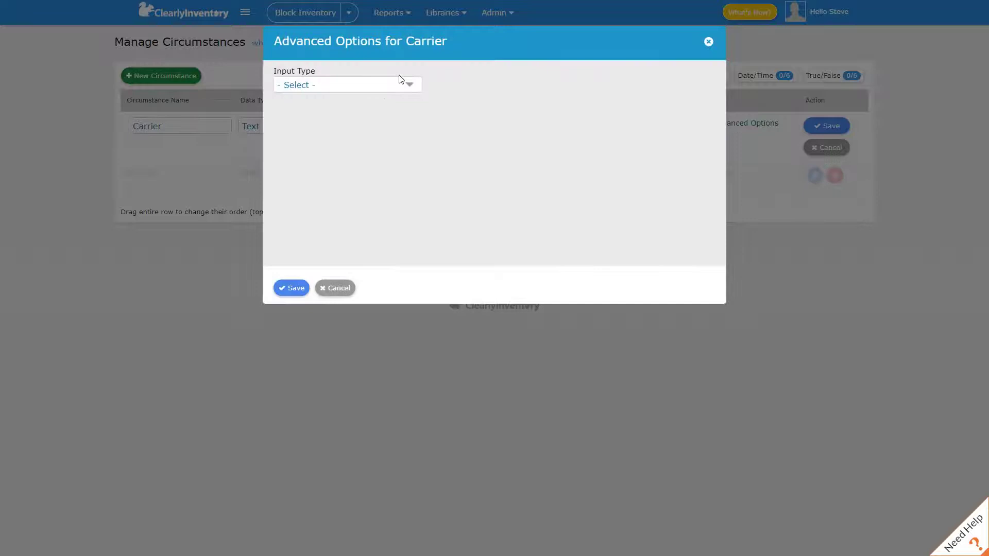
pyautogui.click(400, 86)
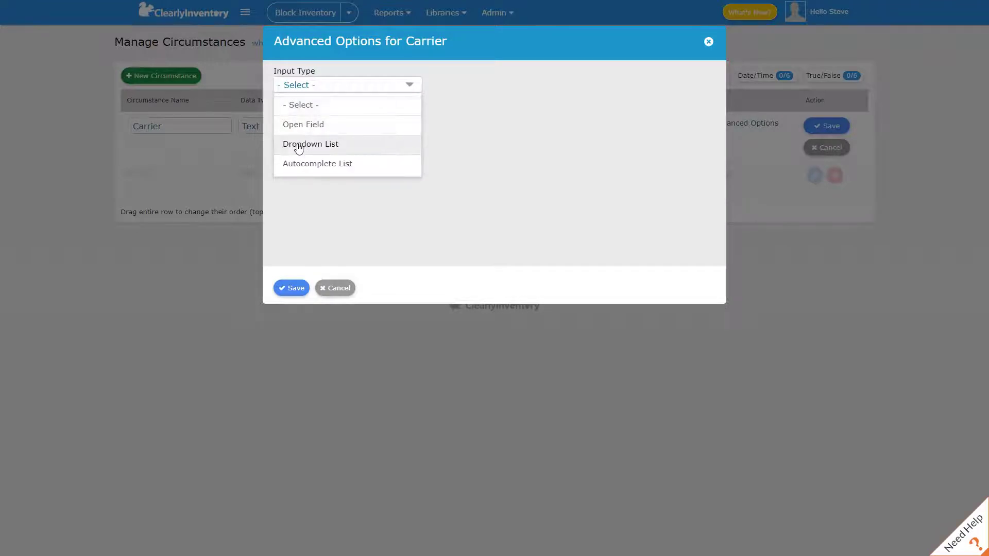
pyautogui.click(298, 146)
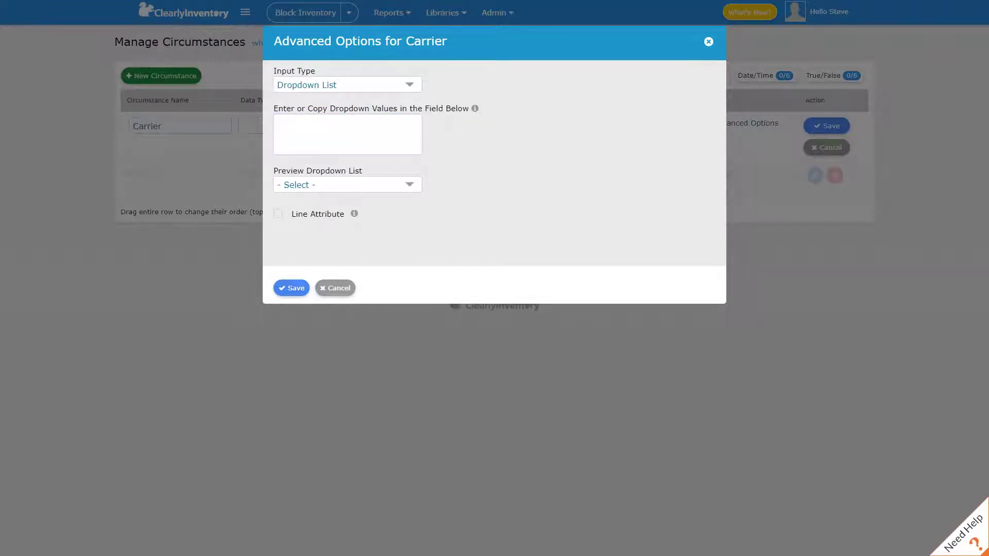
pyautogui.click(288, 119)
pyautogui.hotkey('ctrl', 'v')
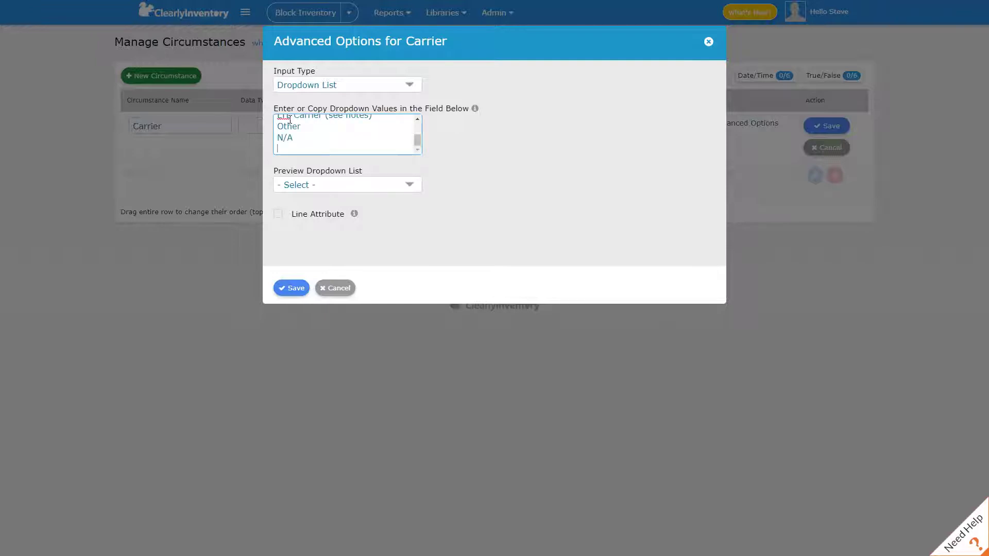
pyautogui.press('Return')
pyautogui.click(291, 288)
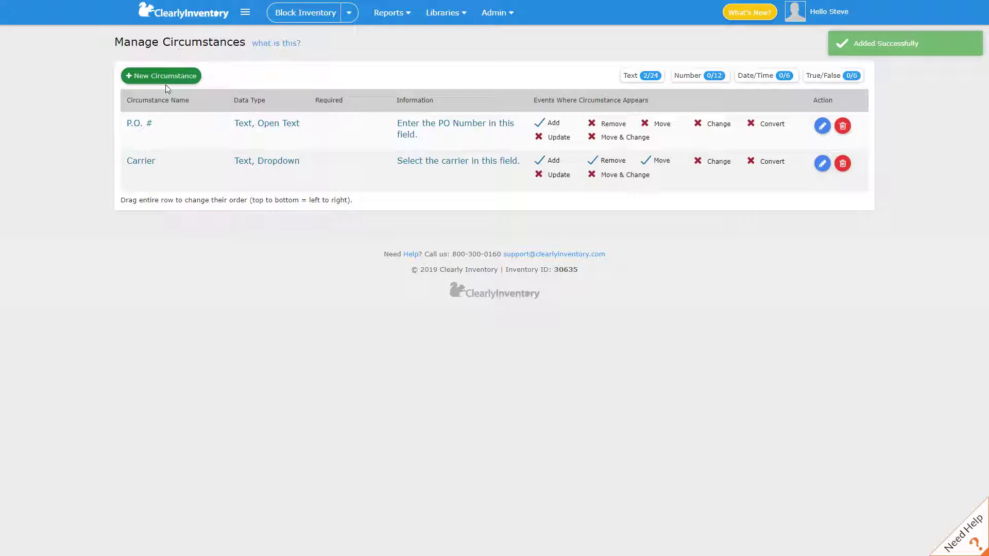
# Step: Save an 'Inv. #' Text circumstance with help text 'Enter the invoice number in this field.' on Remove
pyautogui.click(147, 77)
pyautogui.write('I')
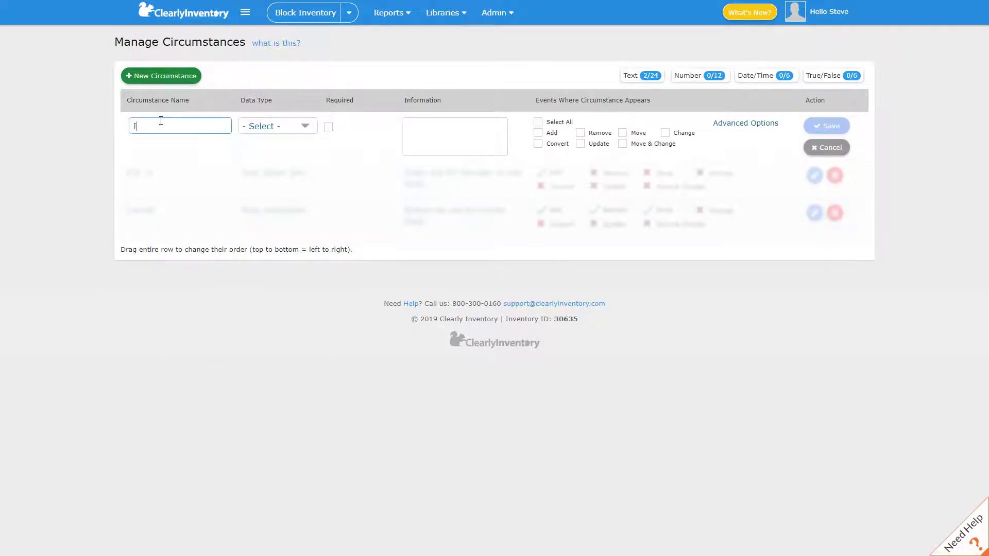
pyautogui.write('nv. #')
pyautogui.press('Tab')
pyautogui.click(256, 126)
pyautogui.click(256, 161)
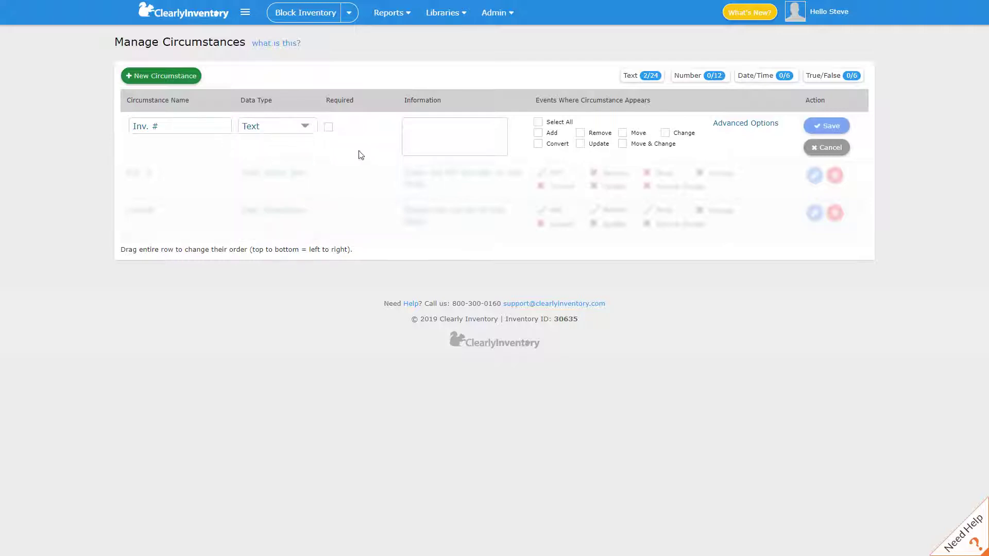
pyautogui.click(435, 132)
pyautogui.write('Ente')
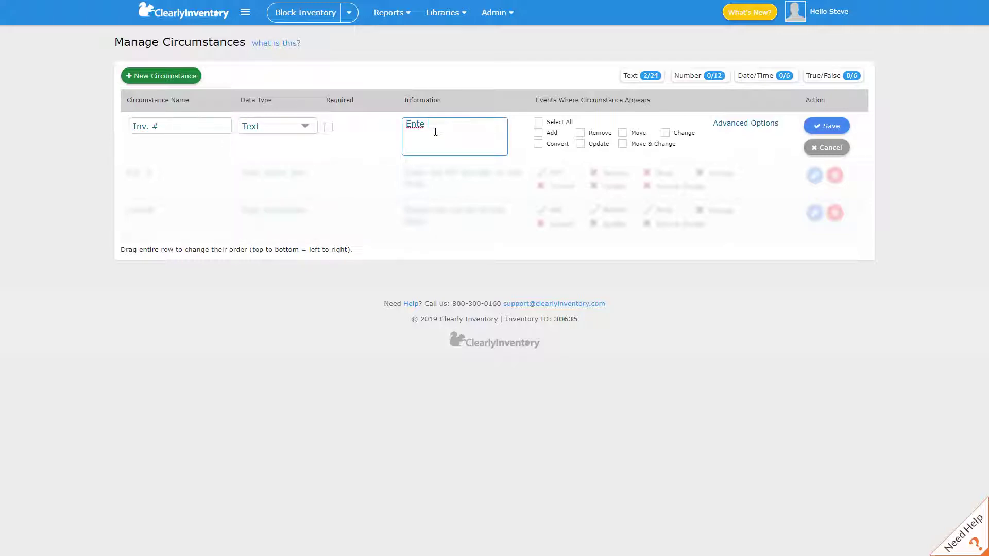
pyautogui.write('r the invoice number in this field.')
pyautogui.click(582, 135)
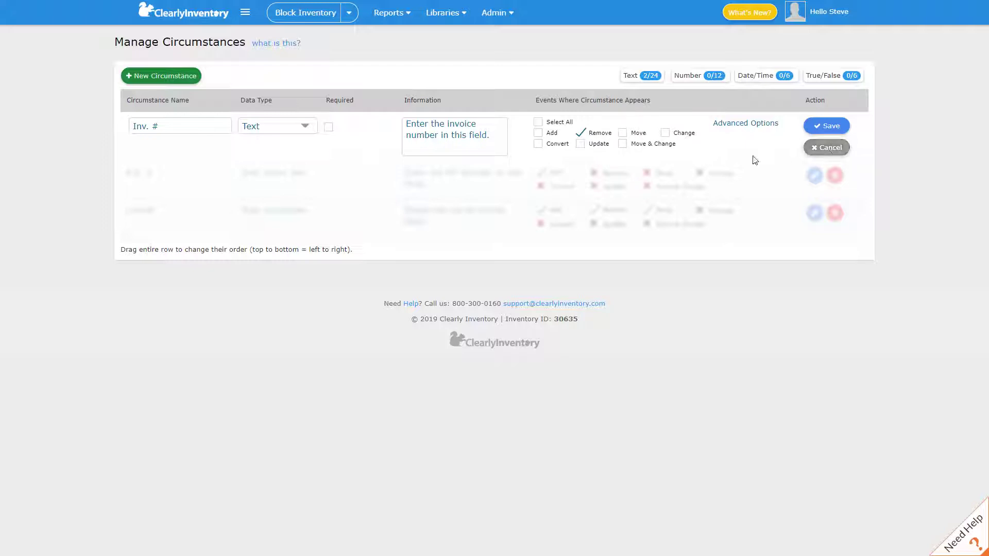
pyautogui.click(826, 127)
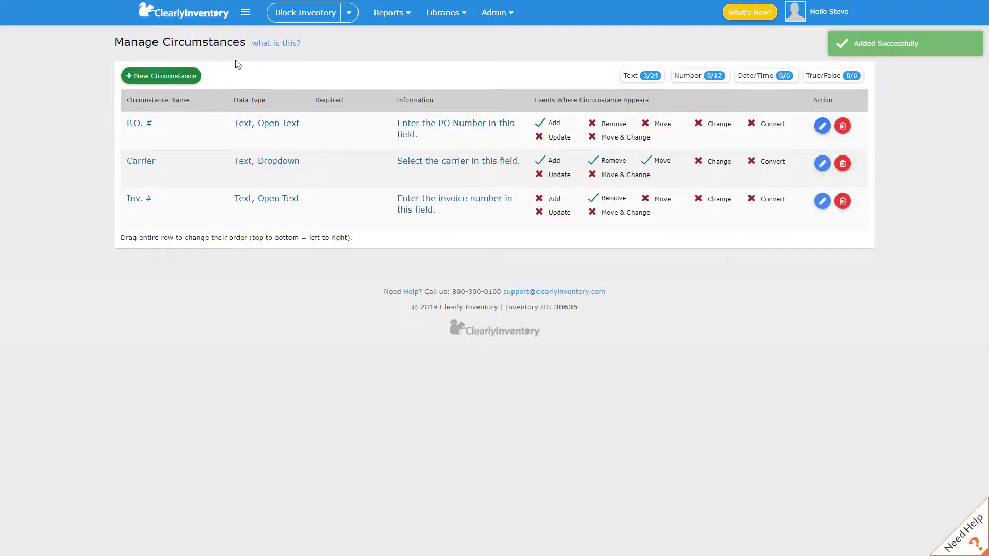
# Step: Save a 'Cust. Name' Text circumstance shown on Remove events
pyautogui.click(157, 77)
pyautogui.write('Cust. a')
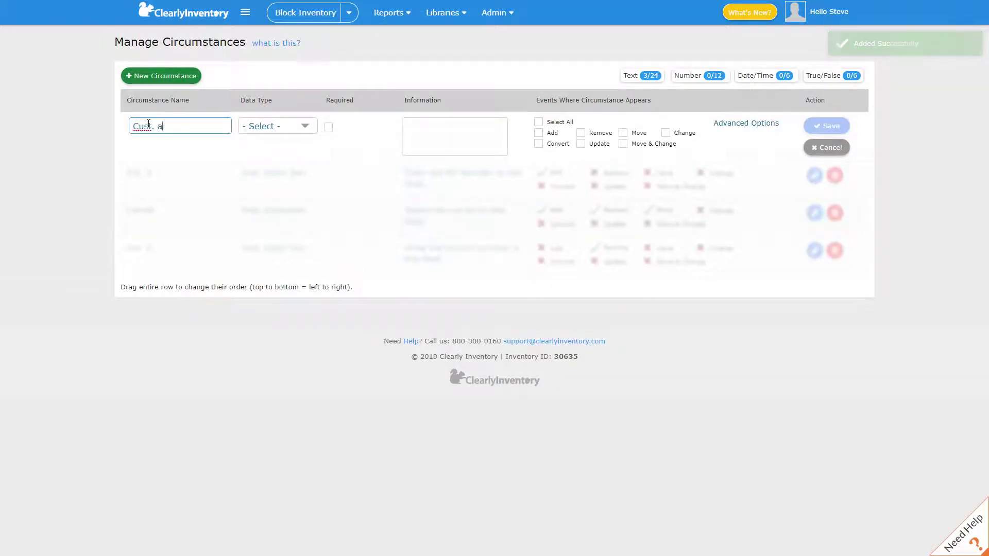
pyautogui.press('BackSpace')
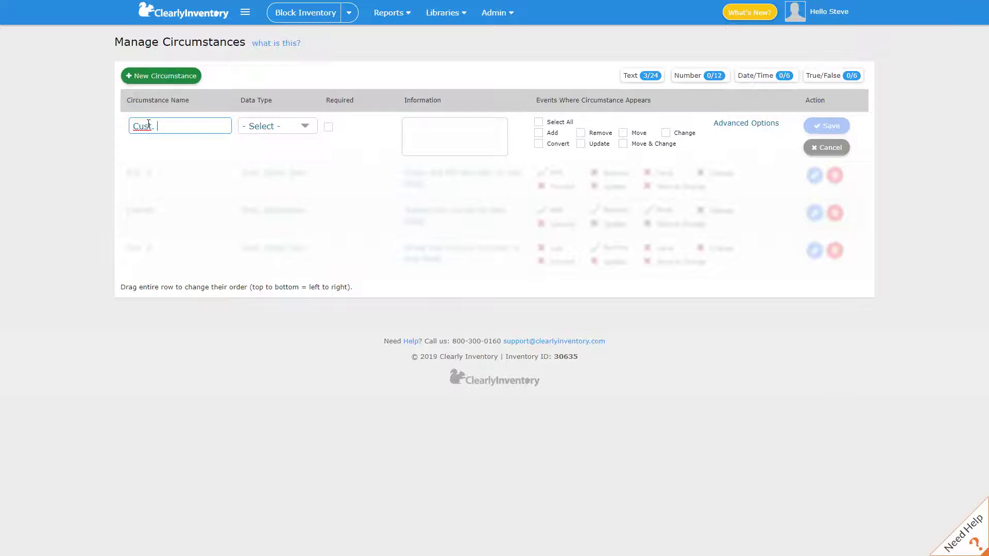
pyautogui.write('Name')
pyautogui.click(248, 130)
pyautogui.click(253, 166)
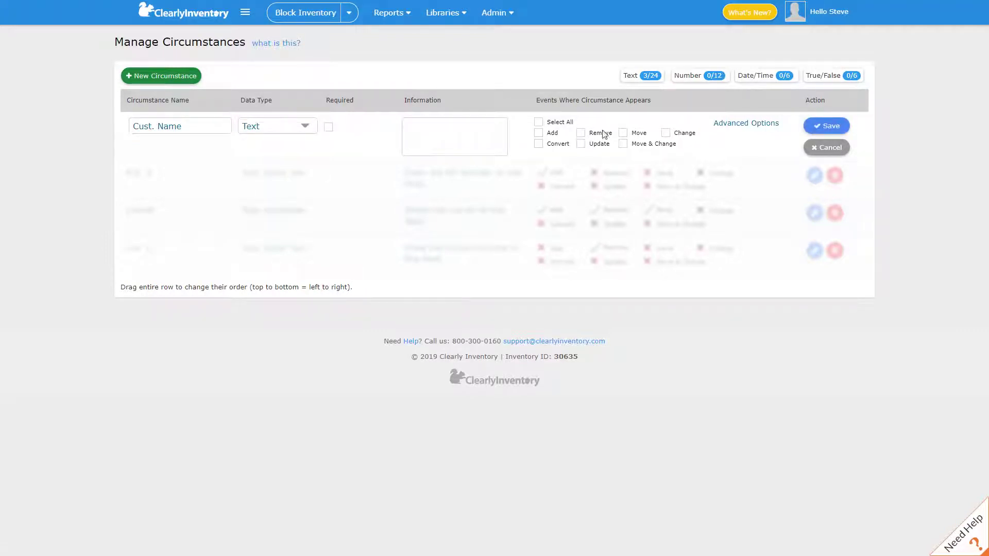
pyautogui.click(581, 133)
pyautogui.click(823, 127)
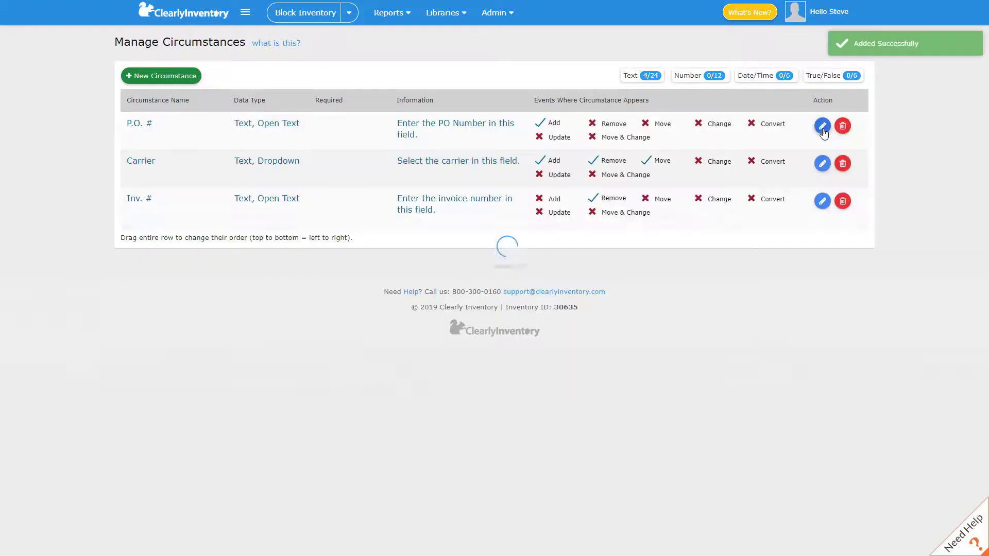
# Step: Create 'Event Note' as Text with help text 'Enter any notes about the event in this field.' on all events
pyautogui.click(155, 81)
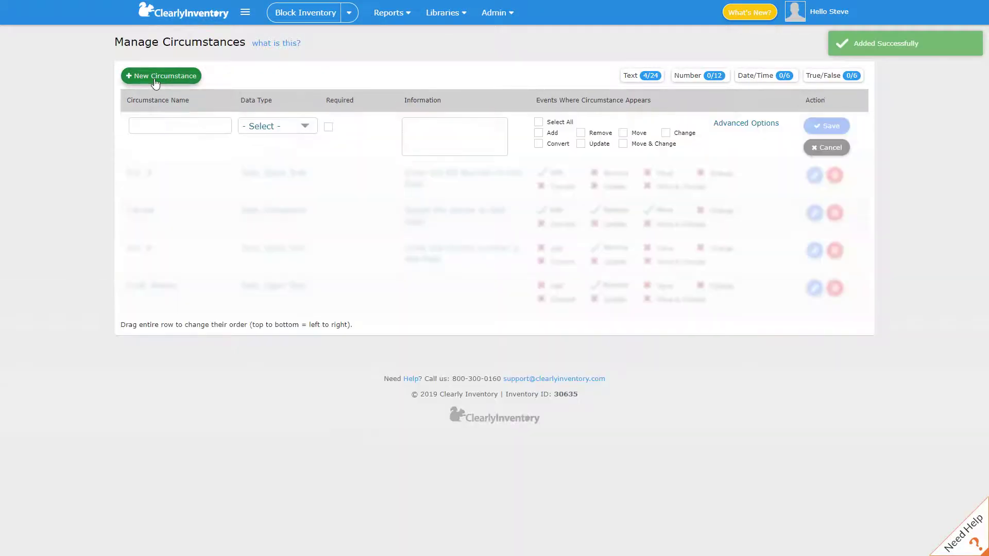
pyautogui.click(183, 119)
pyautogui.write('Event Note')
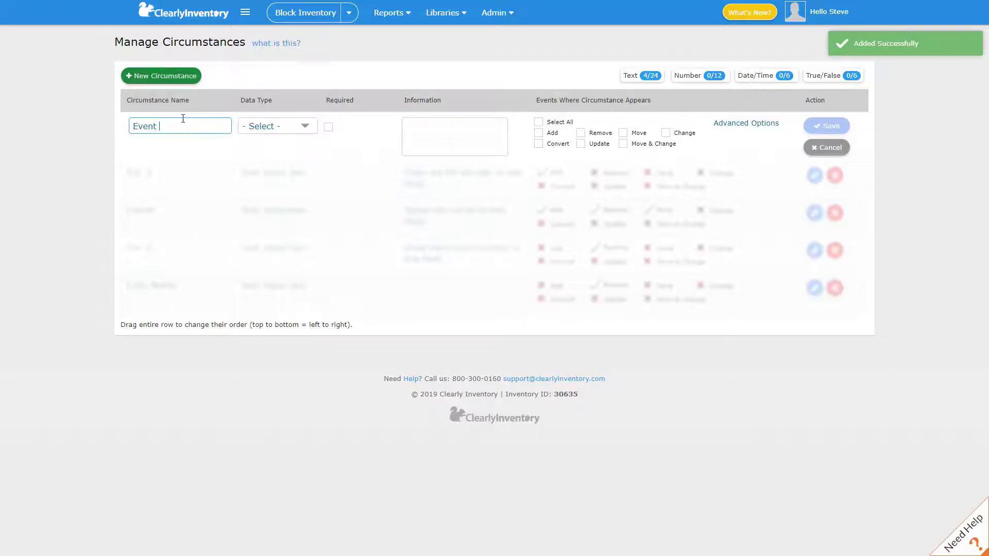
pyautogui.click(307, 128)
pyautogui.click(271, 164)
pyautogui.click(453, 133)
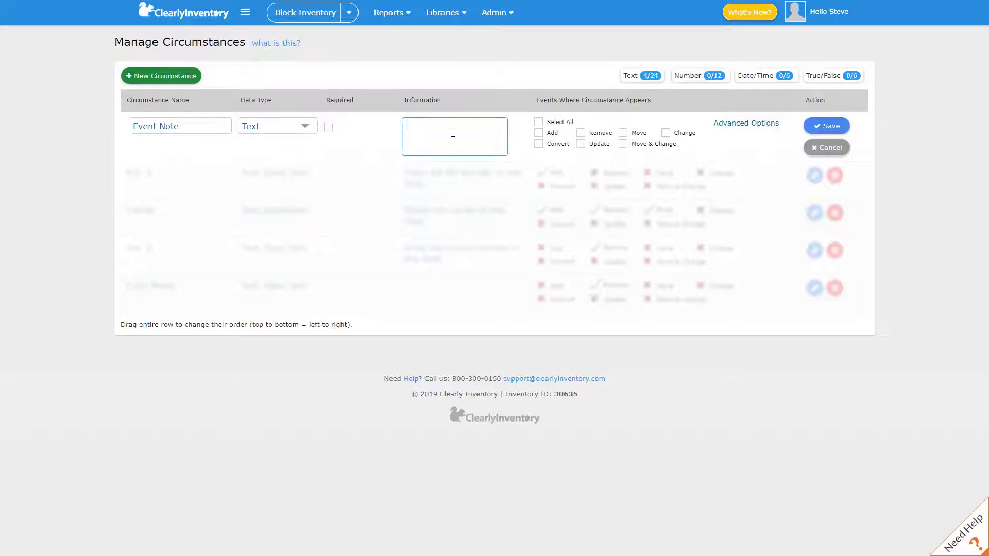
pyautogui.write('Enter any notes about the event in this field.')
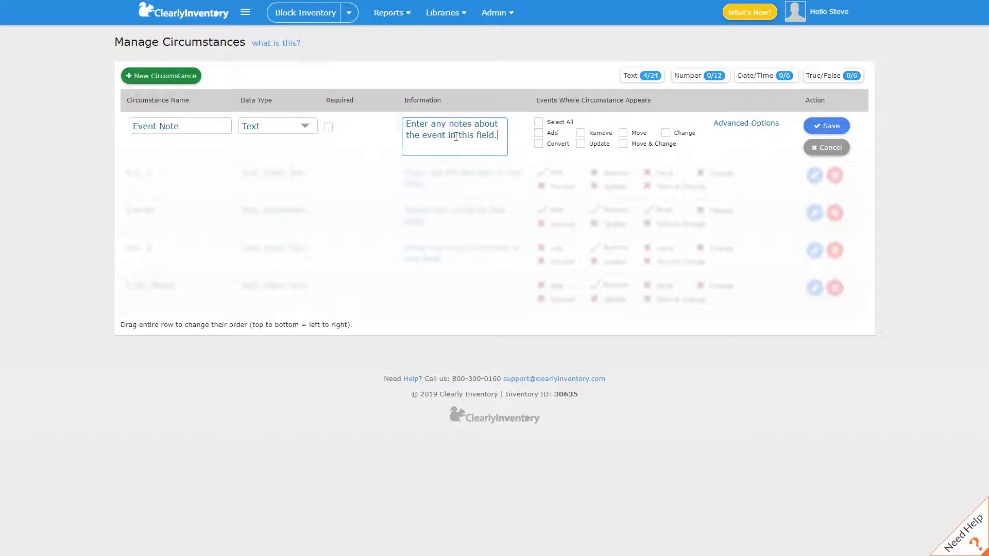
pyautogui.click(540, 127)
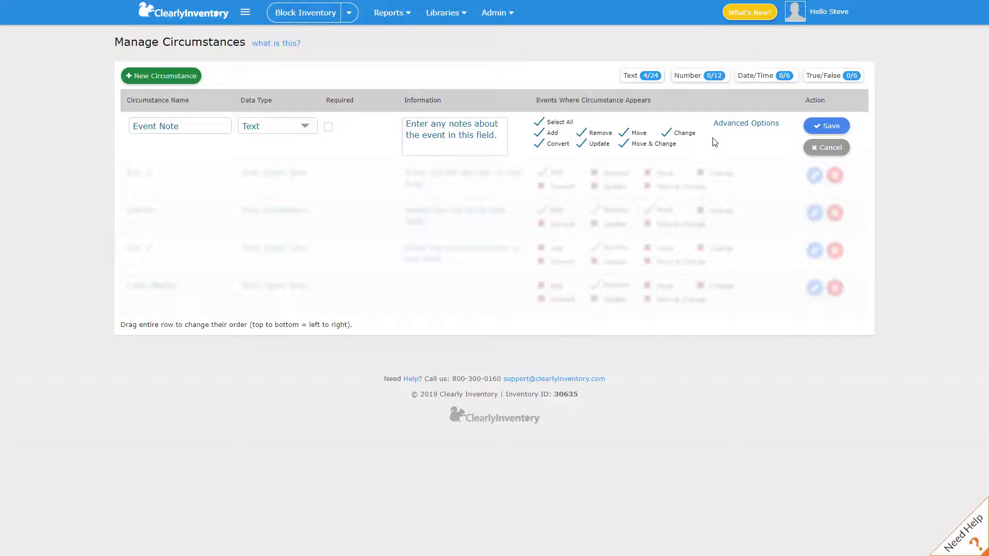
# Step: Give Event Note an Open Field input type with Large Field and Line Attribute checked, then save
pyautogui.click(741, 126)
pyautogui.click(366, 91)
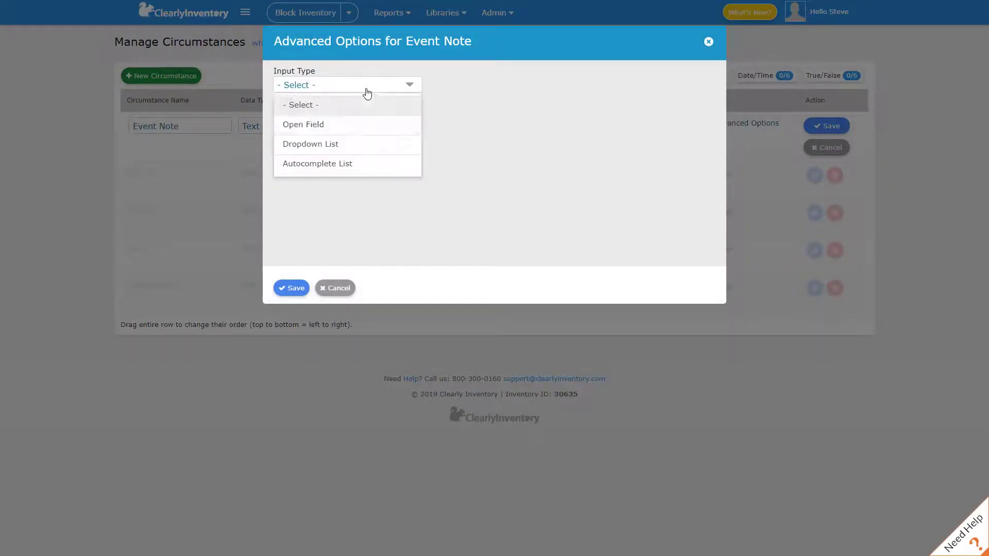
pyautogui.click(307, 125)
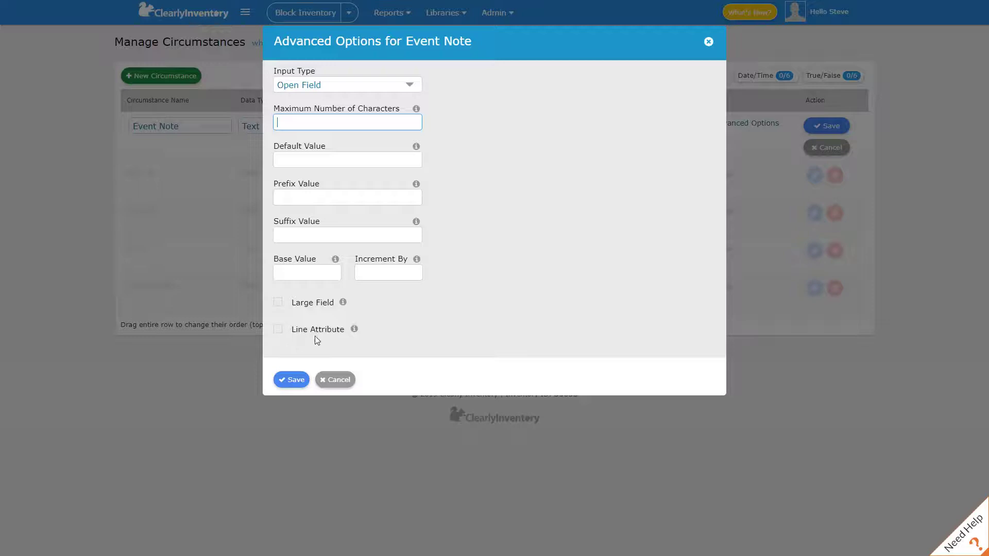
pyautogui.click(279, 306)
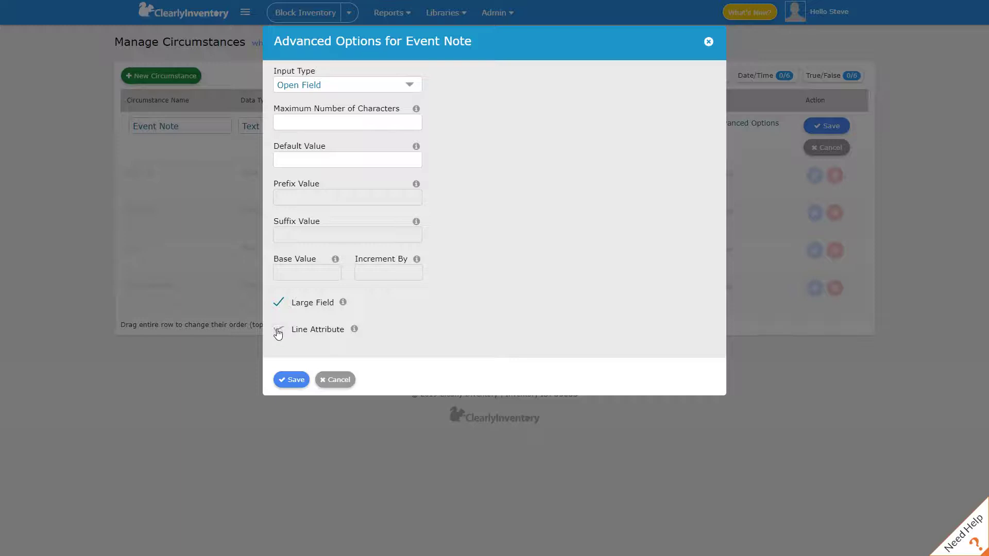
pyautogui.click(278, 331)
pyautogui.click(279, 378)
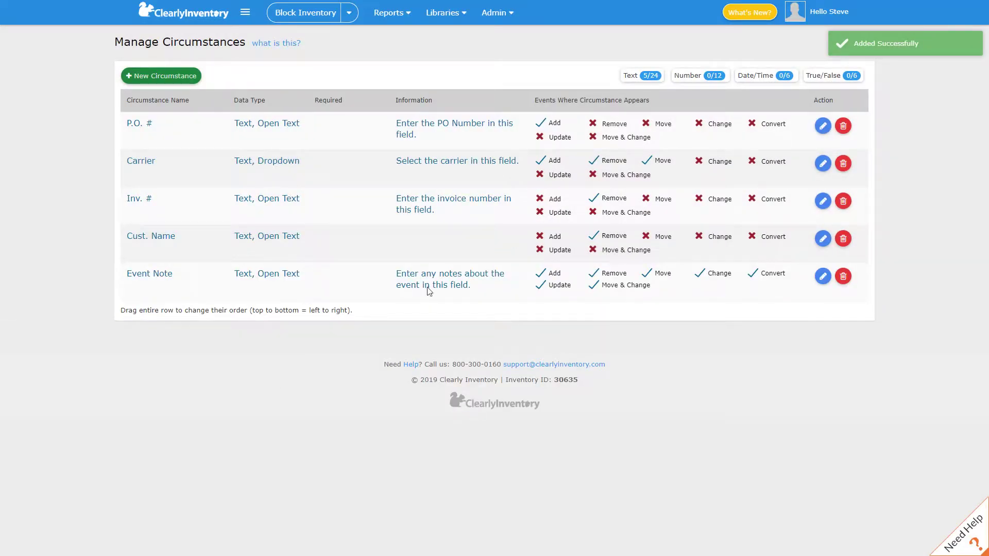
# Step: Open Block Inventory's Add Inventory form and highlight the P.O. #, Carrier and Event Note labels
pyautogui.click(305, 17)
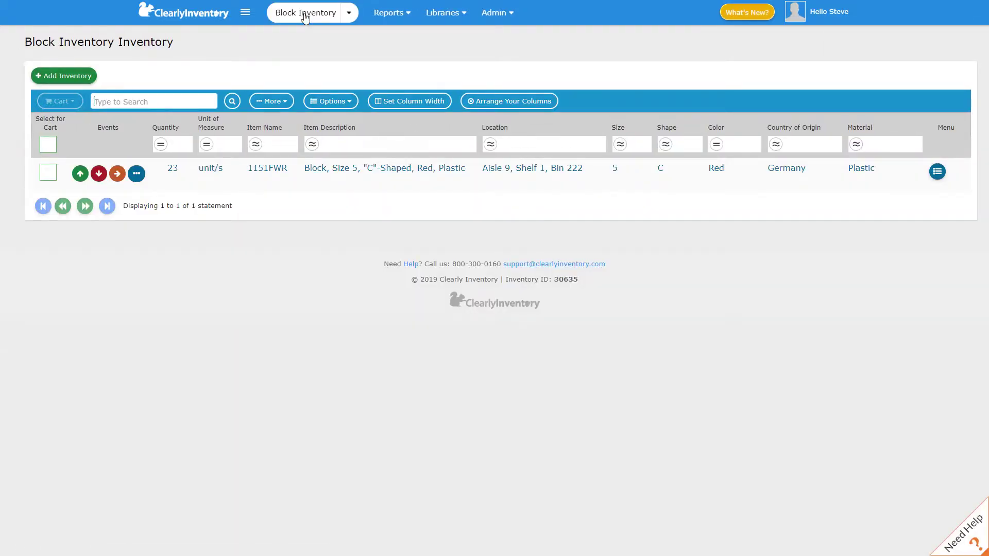
pyautogui.click(69, 77)
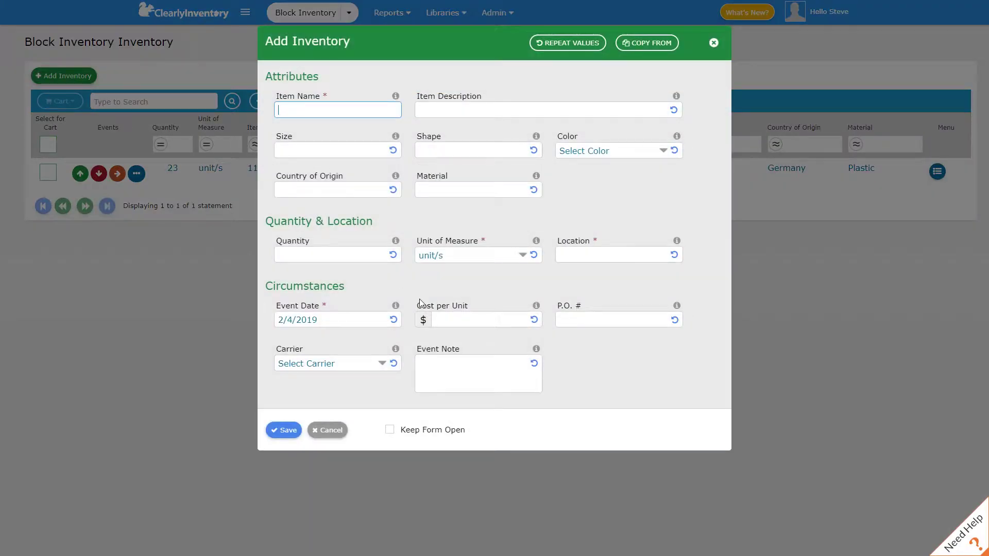
pyautogui.moveTo(559, 309); pyautogui.dragTo(586, 309)
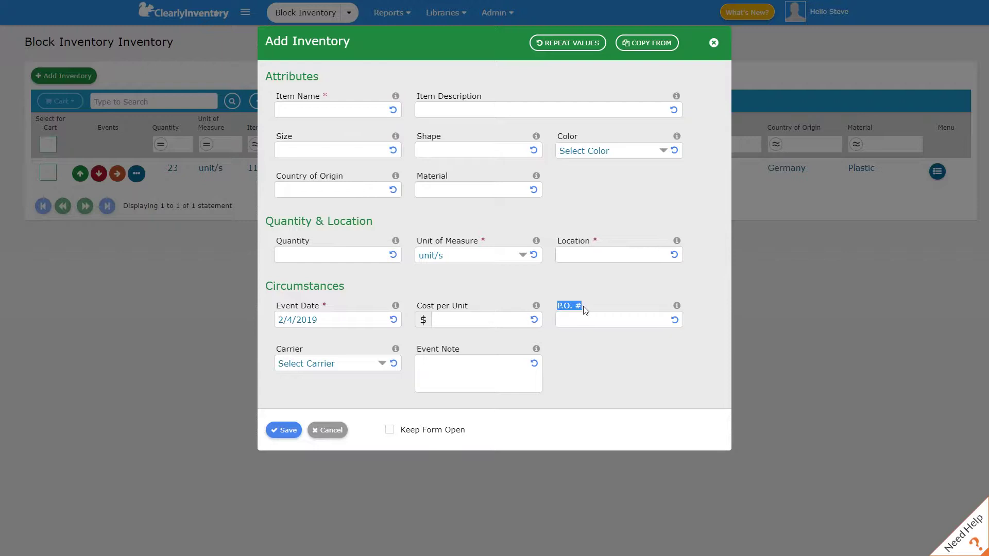
pyautogui.click(278, 351)
pyautogui.moveTo(279, 351); pyautogui.dragTo(311, 353)
pyautogui.moveTo(416, 350); pyautogui.dragTo(466, 353)
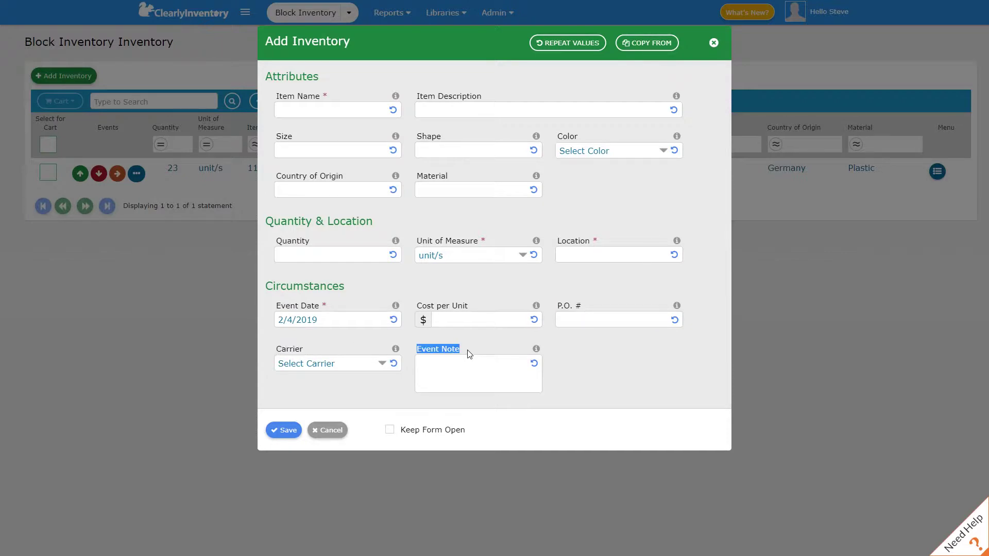
pyautogui.click(469, 354)
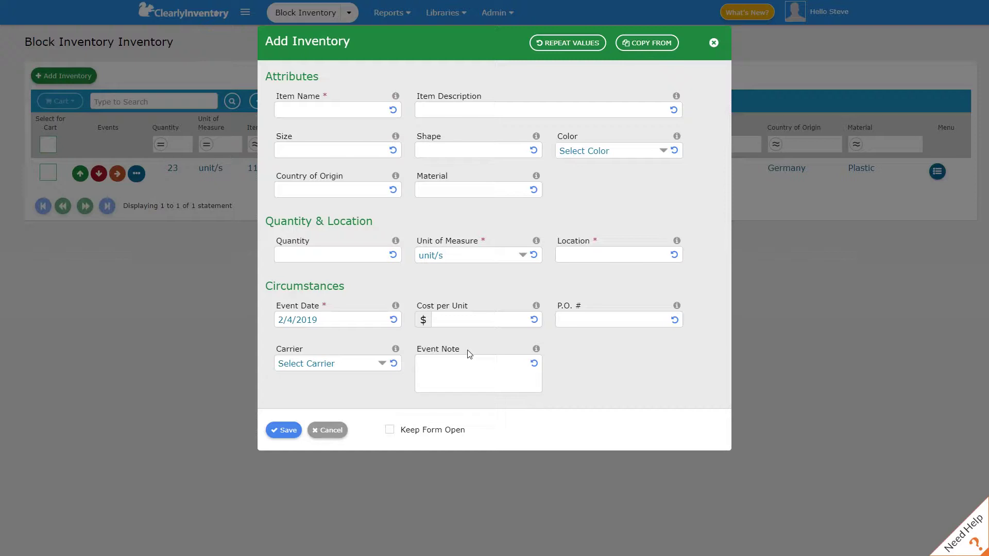